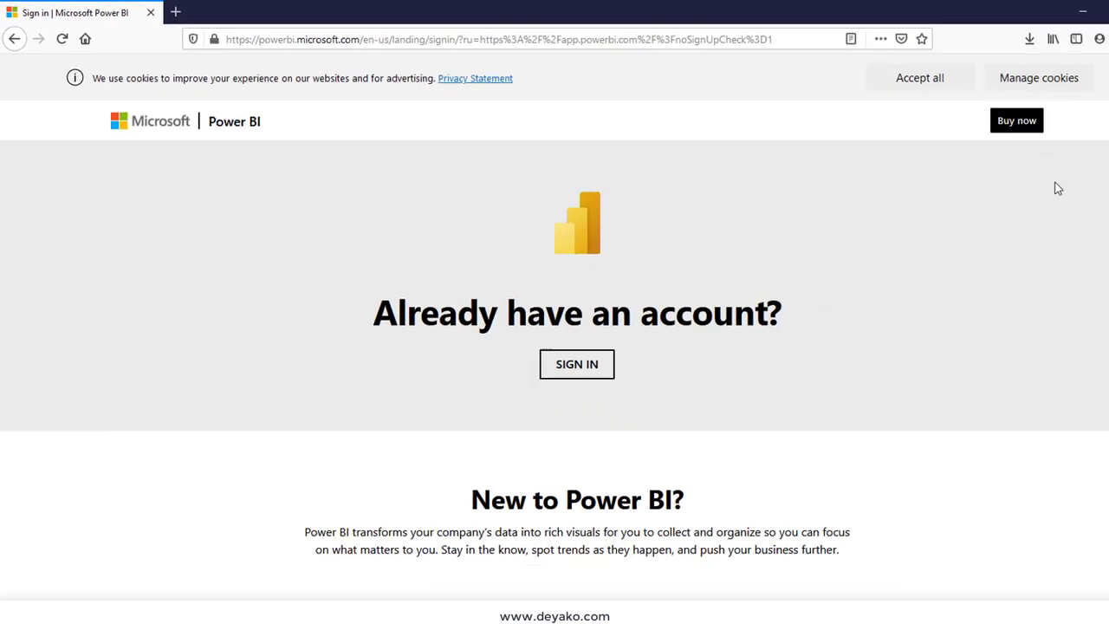
# Step: Scroll to 'Sign up and get started today' and place the cursor in the work email field
pyautogui.scroll(-2, 984, 196)
pyautogui.scroll(-2, 984, 196)
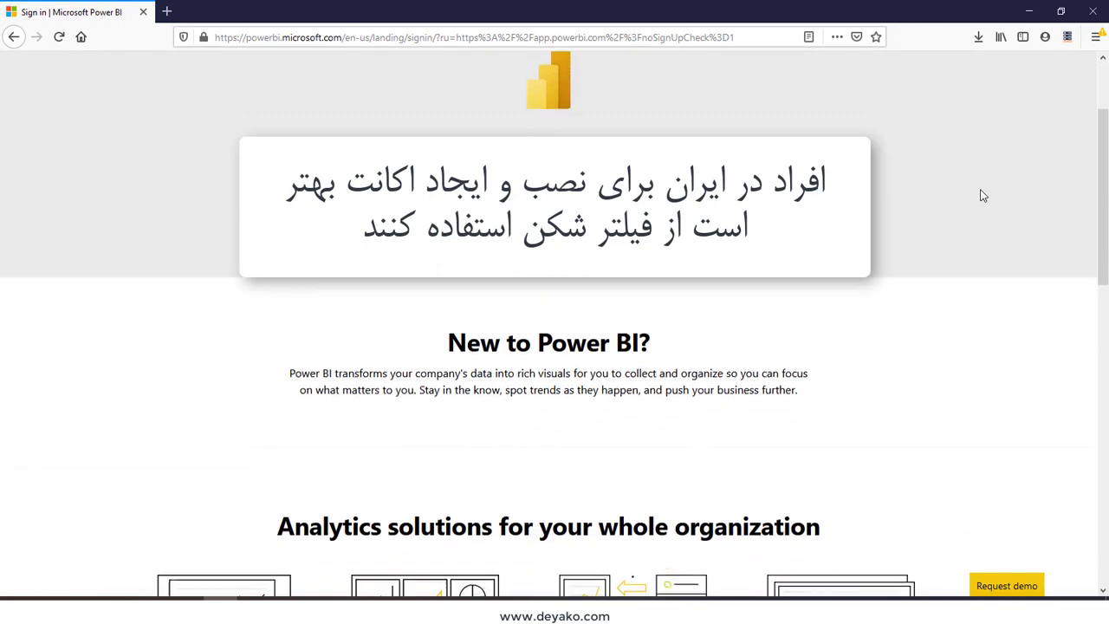
pyautogui.scroll(2, 966, 148)
pyautogui.scroll(1, 967, 130)
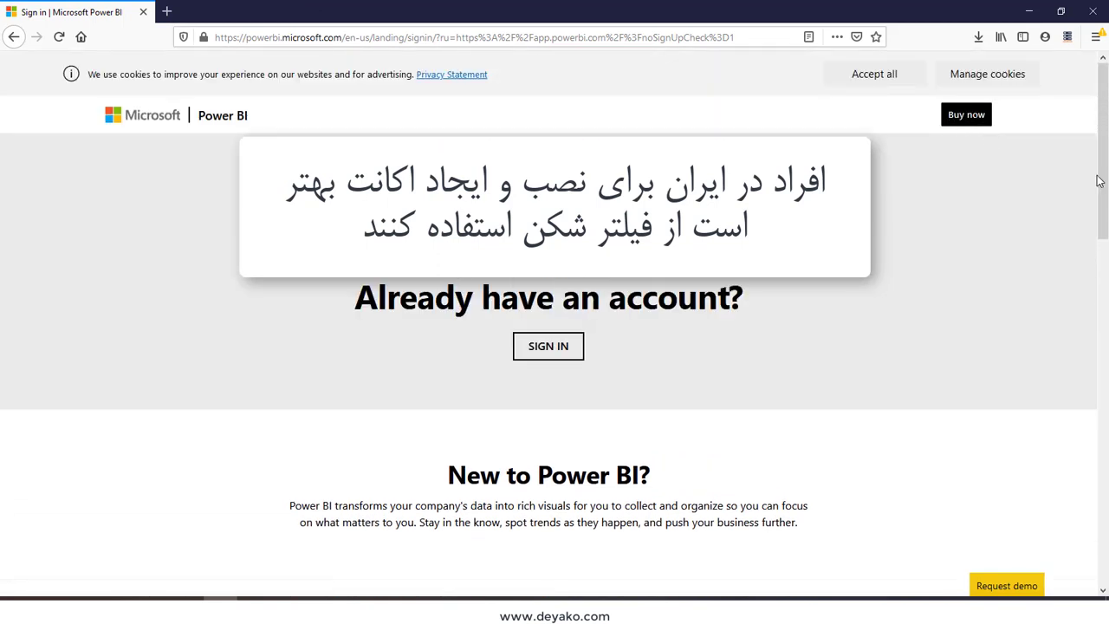
pyautogui.moveTo(1101, 195); pyautogui.dragTo(1106, 449)
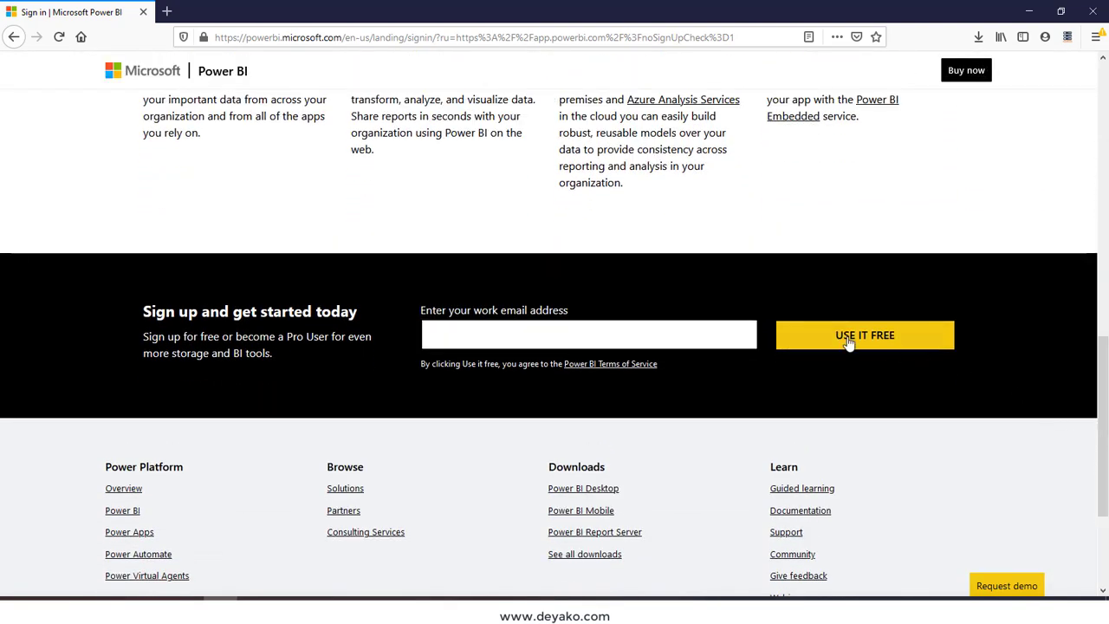
pyautogui.click(636, 333)
pyautogui.click(573, 338)
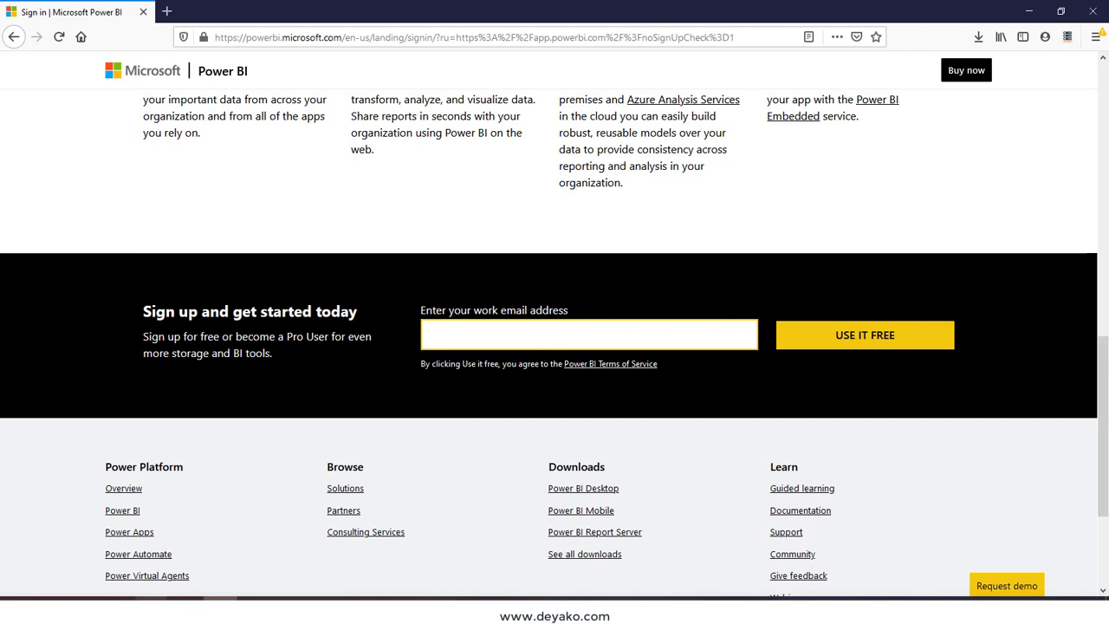
# Step: Switch to the Chrome window and load app.powerbi.com from the address bar
pyautogui.moveTo(156, 612)
pyautogui.click(230, 542)
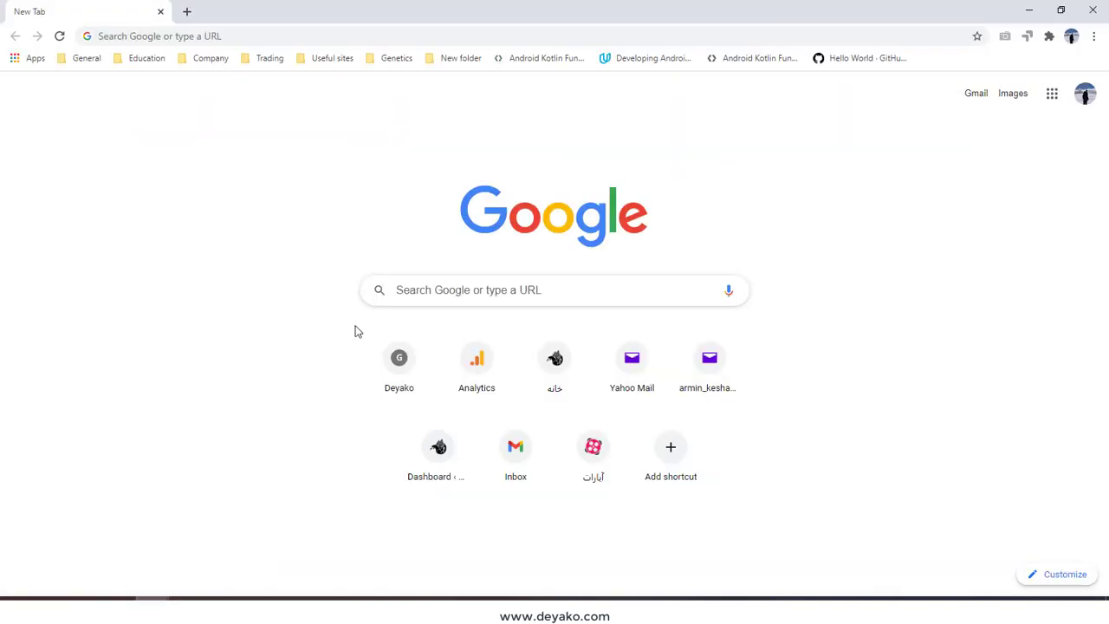
pyautogui.click(241, 38)
pyautogui.write('app.powerbi.com')
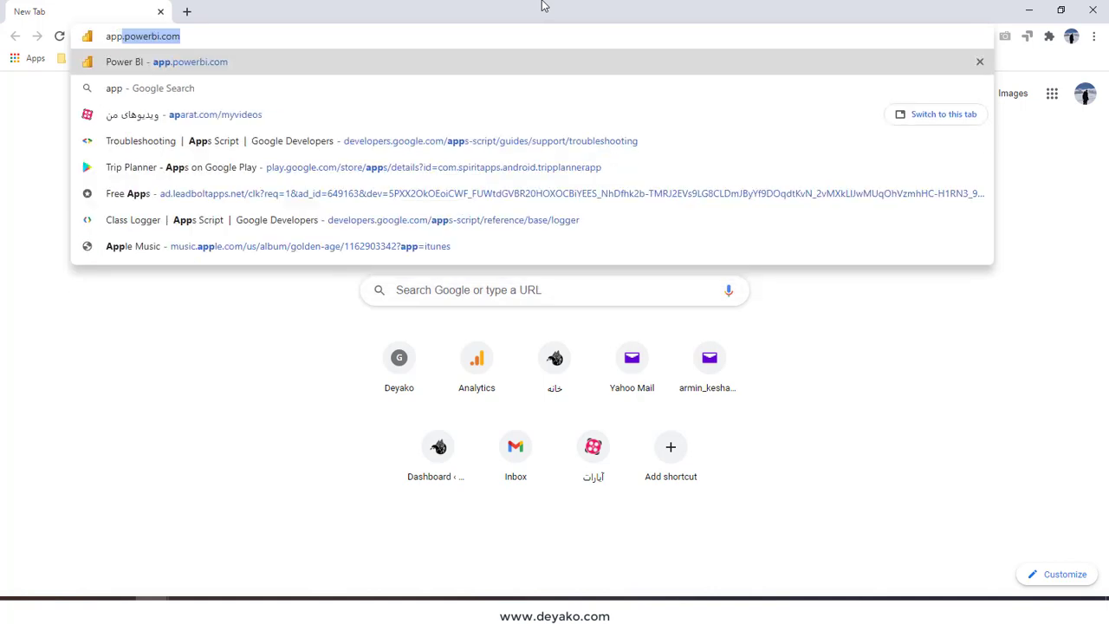
pyautogui.press('Return')
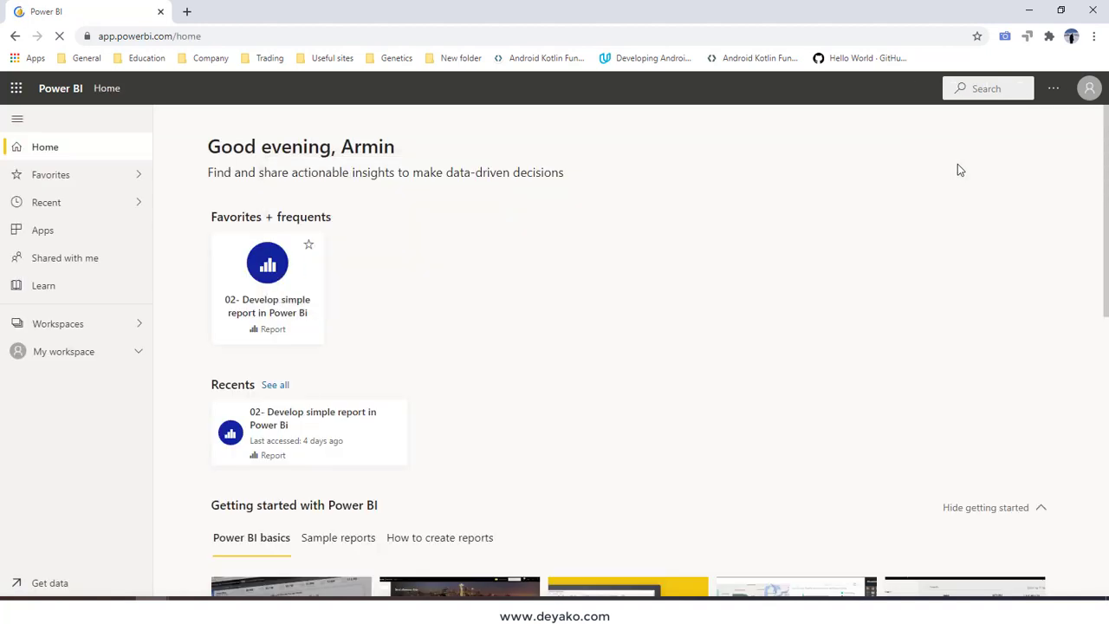
# Step: From the header's '...' menu, choose Download > Power BI Desktop
pyautogui.scroll(-3, 843, 227)
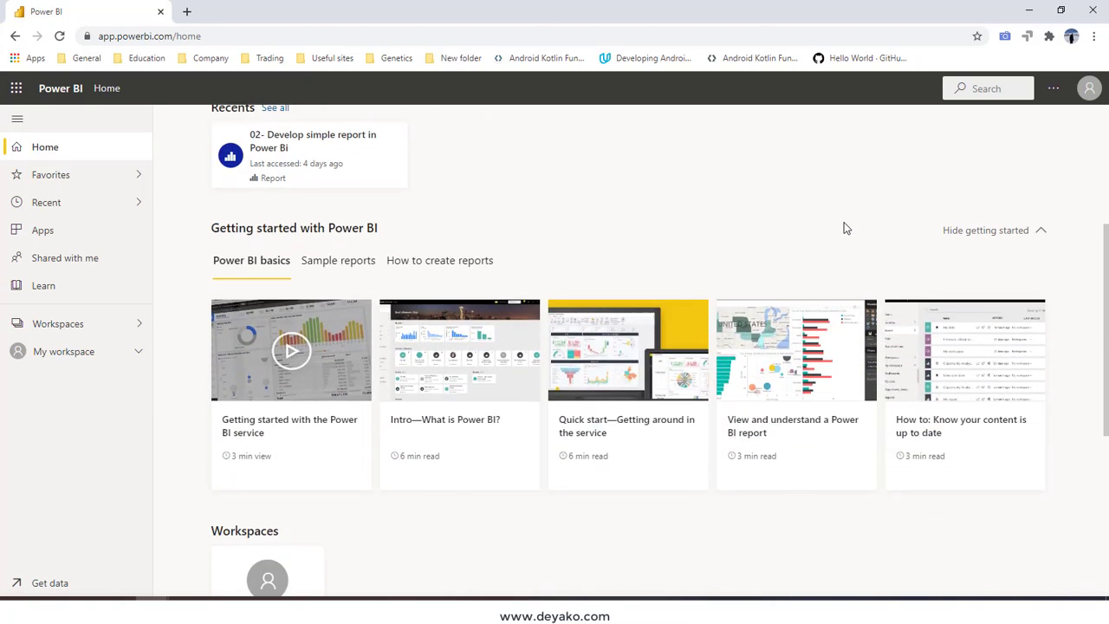
pyautogui.scroll(3, 847, 227)
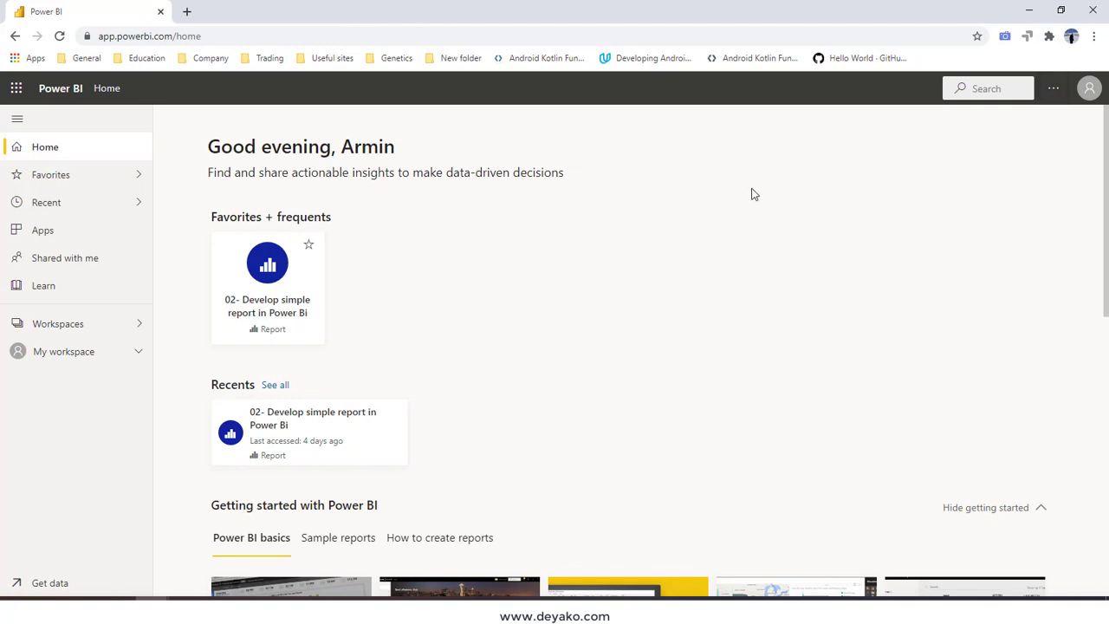
pyautogui.click(1054, 90)
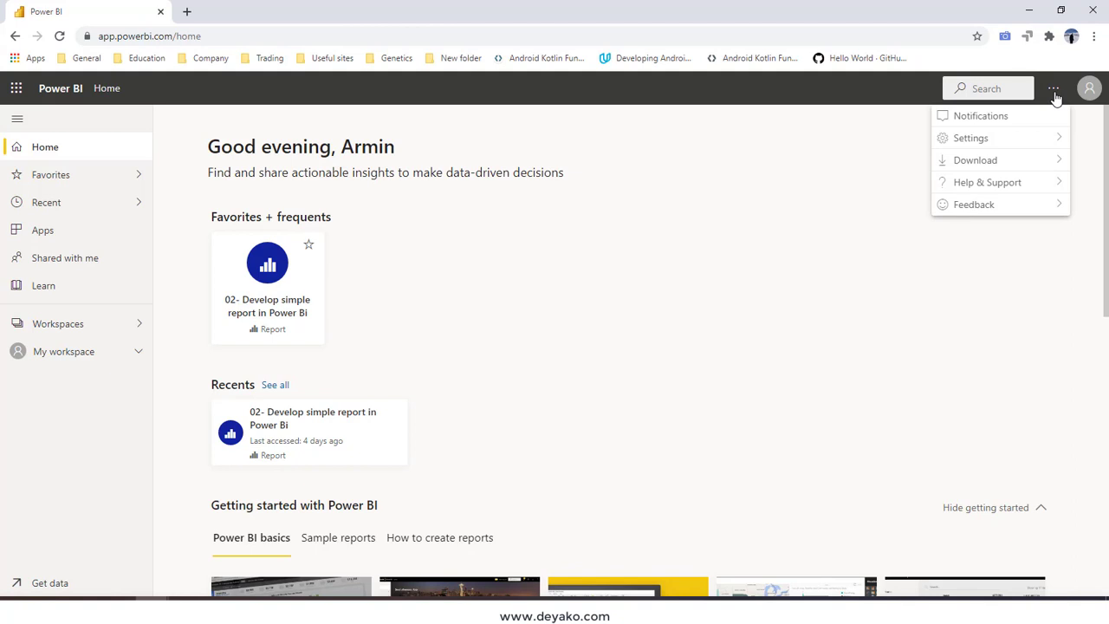
pyautogui.moveTo(1019, 168)
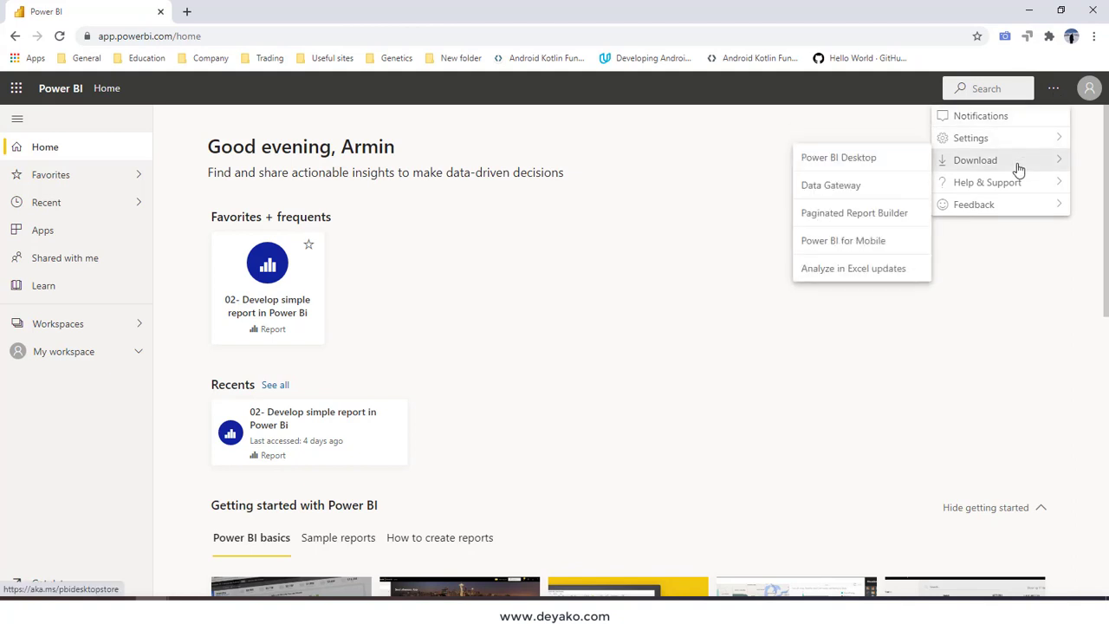
pyautogui.click(846, 157)
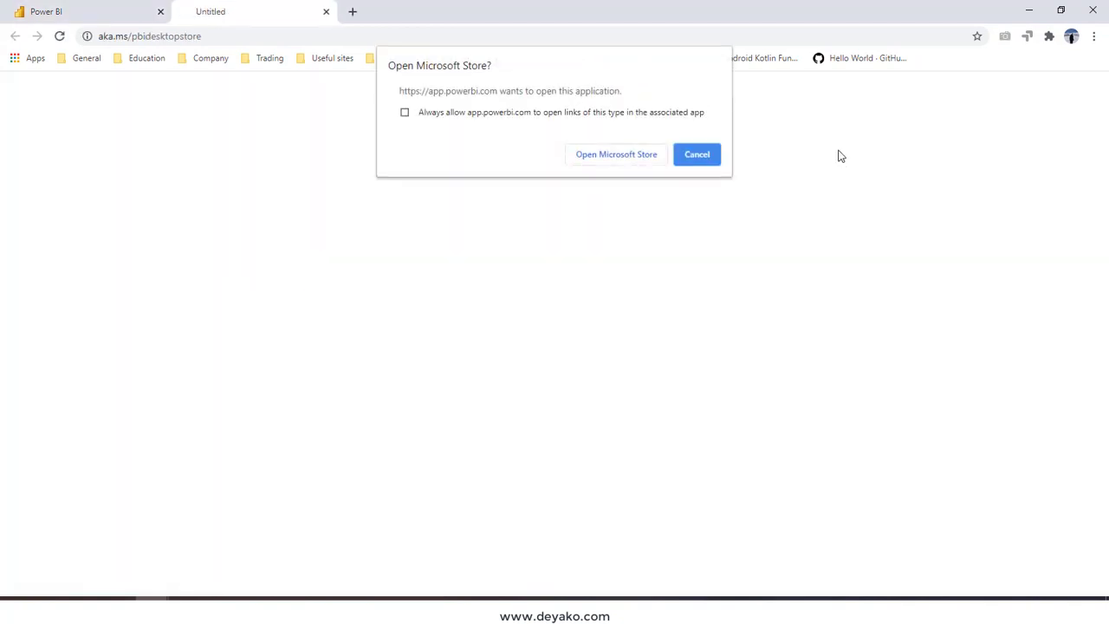
# Step: Open Microsoft Store to install Power BI Desktop, then start a Windows search
pyautogui.click(630, 158)
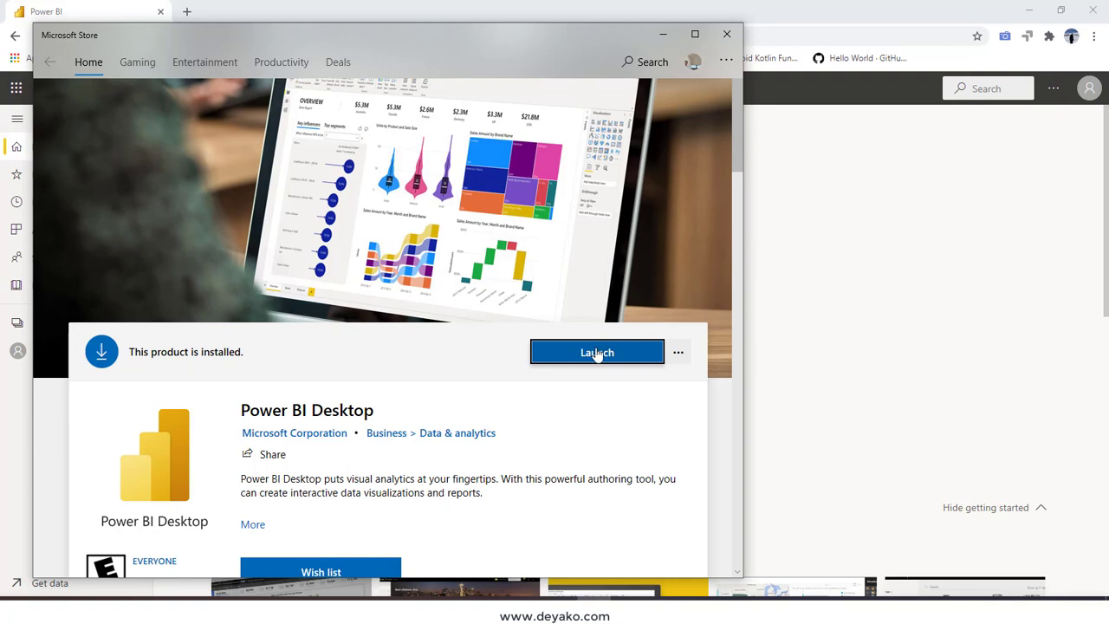
pyautogui.click(49, 598)
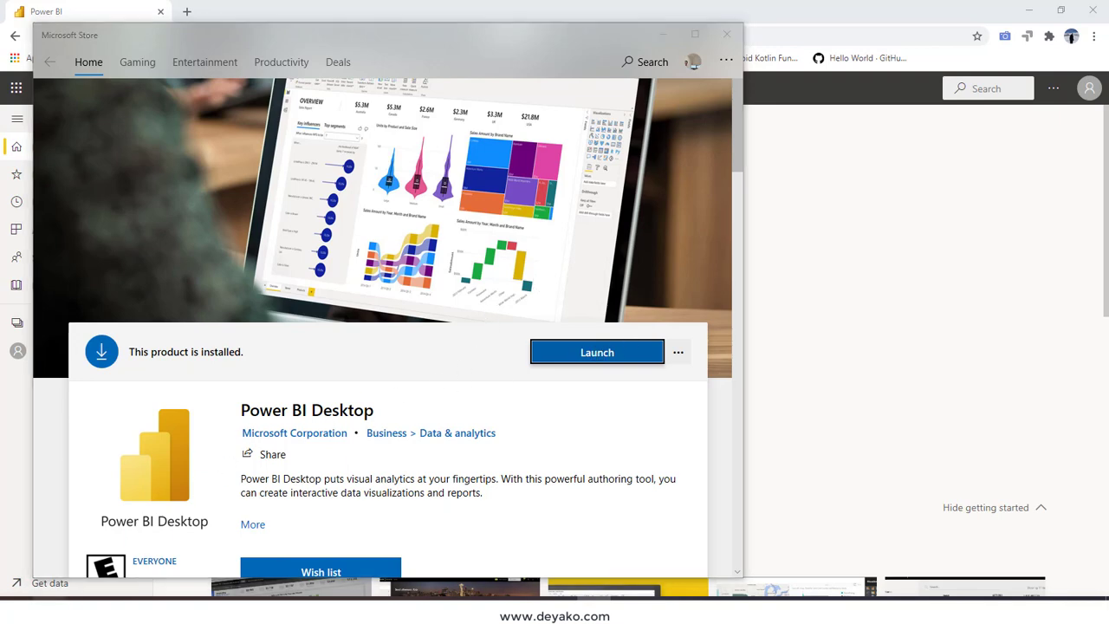
# Step: Search for 'power' and launch Power BI Desktop from the results
pyautogui.write('p')
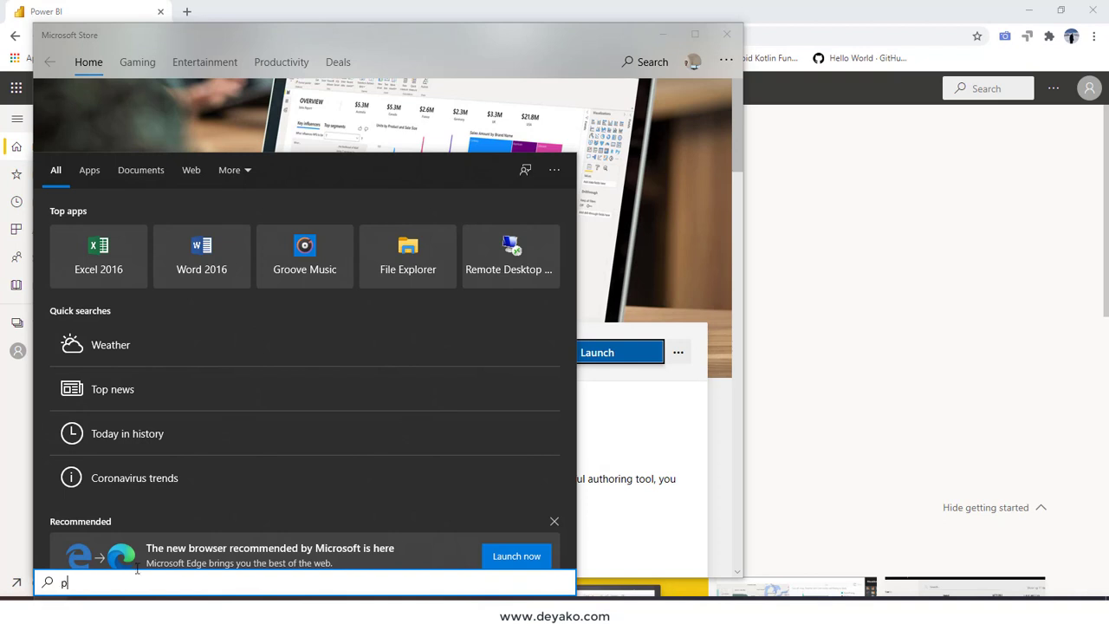
pyautogui.write('ower')
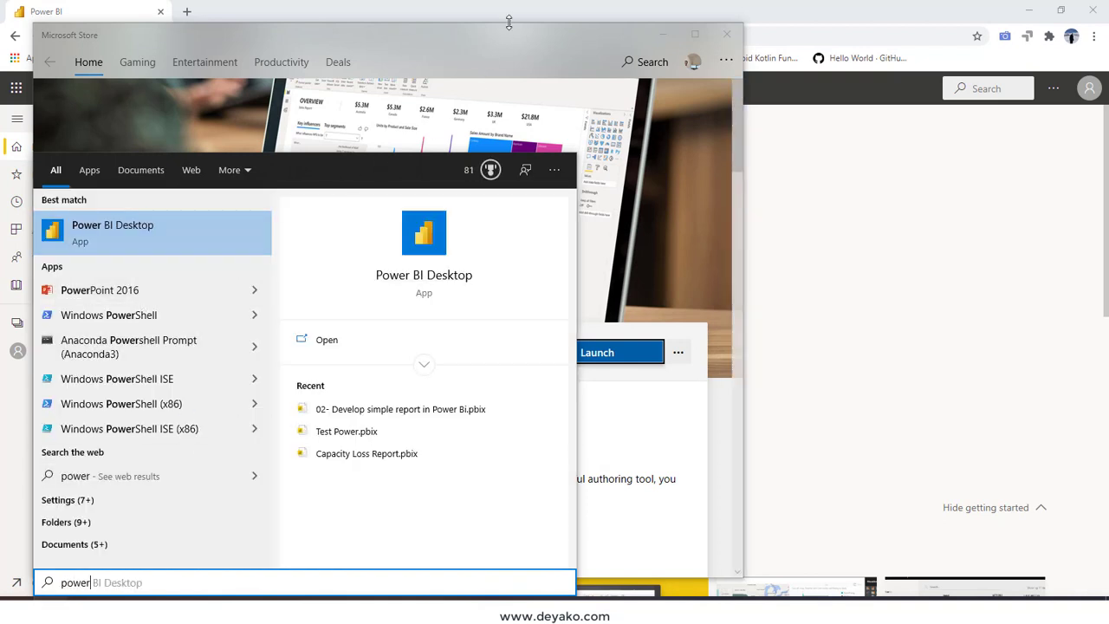
pyautogui.click(552, 6)
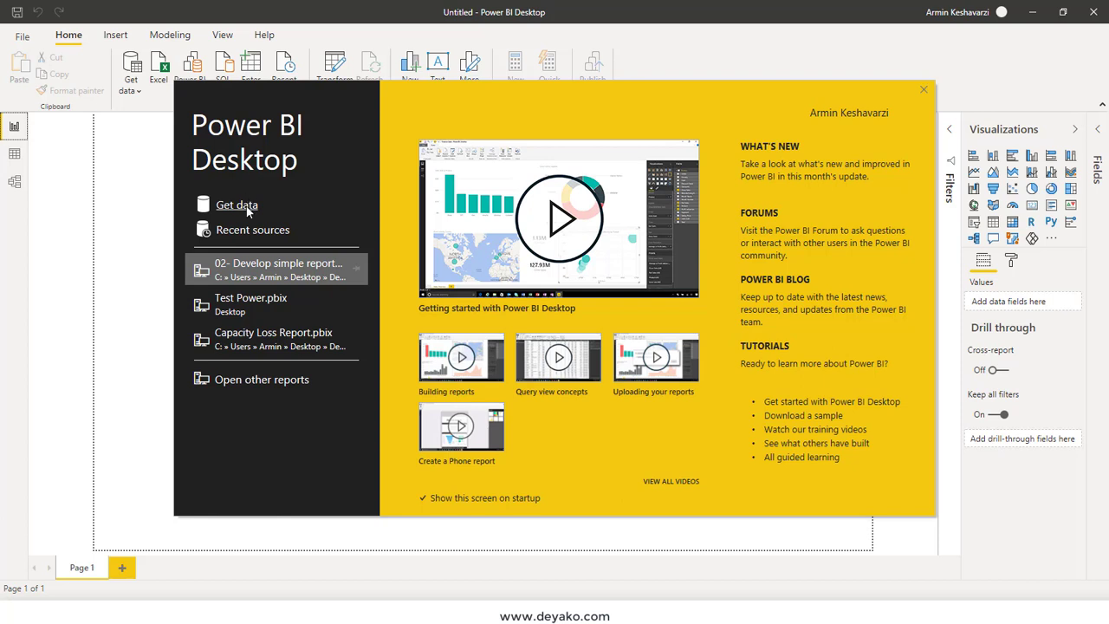
# Step: Dismiss the welcome screen and expand the Fields and Filters panes on the blank report
pyautogui.click(924, 91)
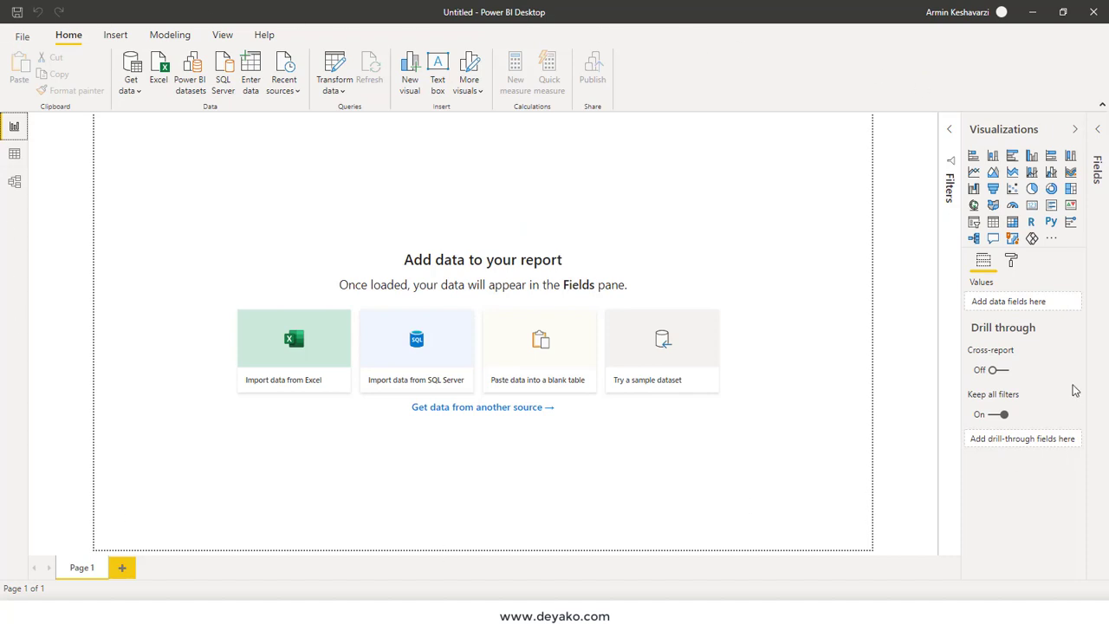
pyautogui.click(1096, 131)
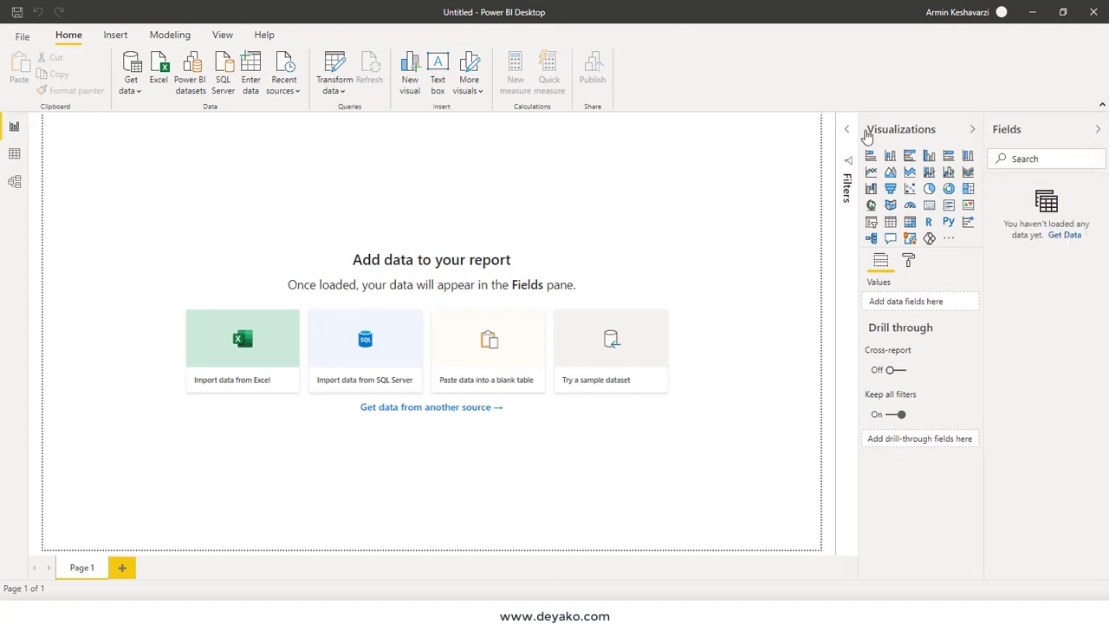
pyautogui.click(853, 186)
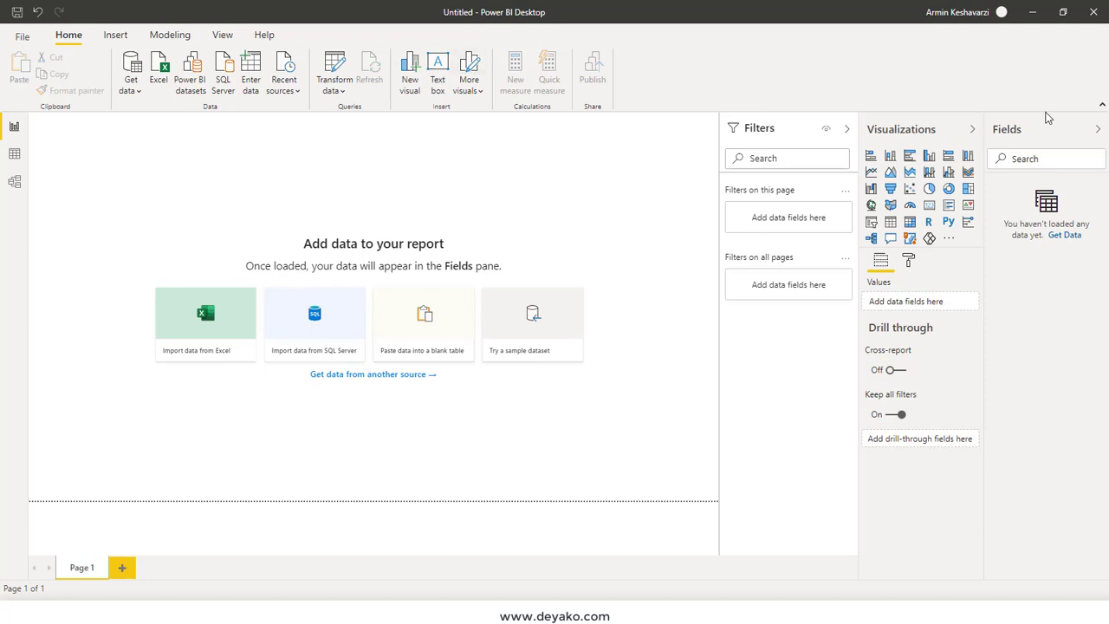
pyautogui.click(121, 572)
pyautogui.click(180, 572)
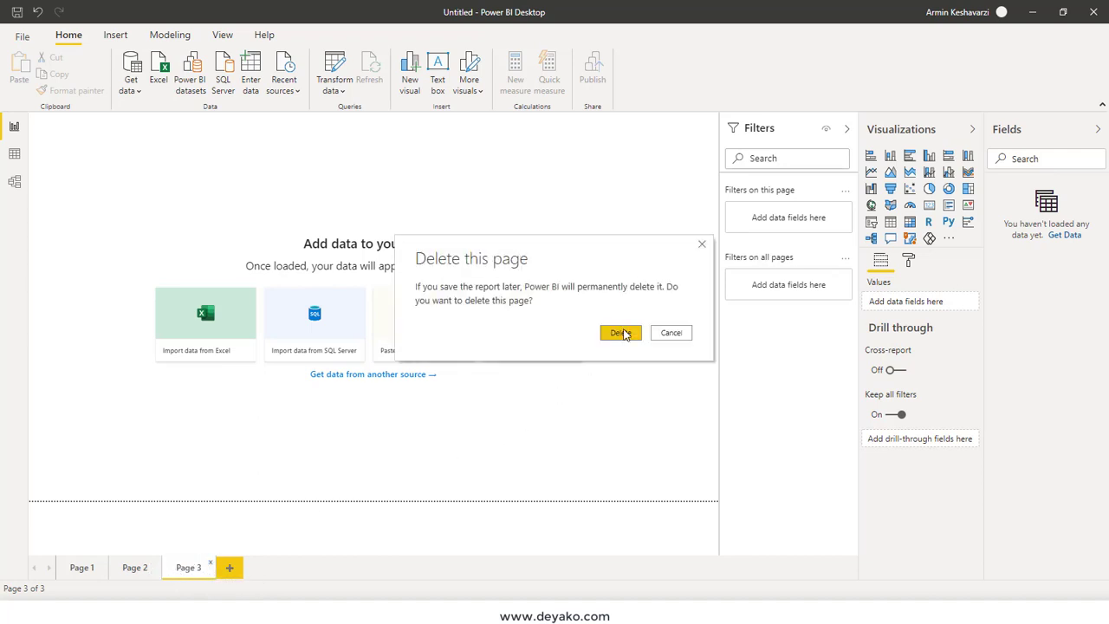
pyautogui.click(624, 335)
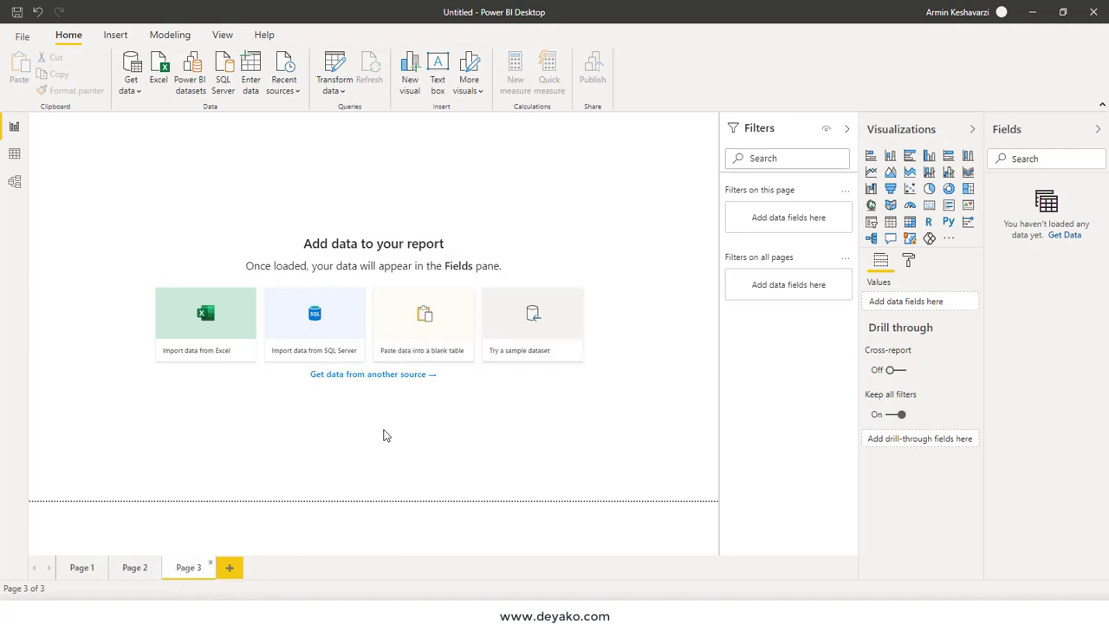
pyautogui.click(157, 565)
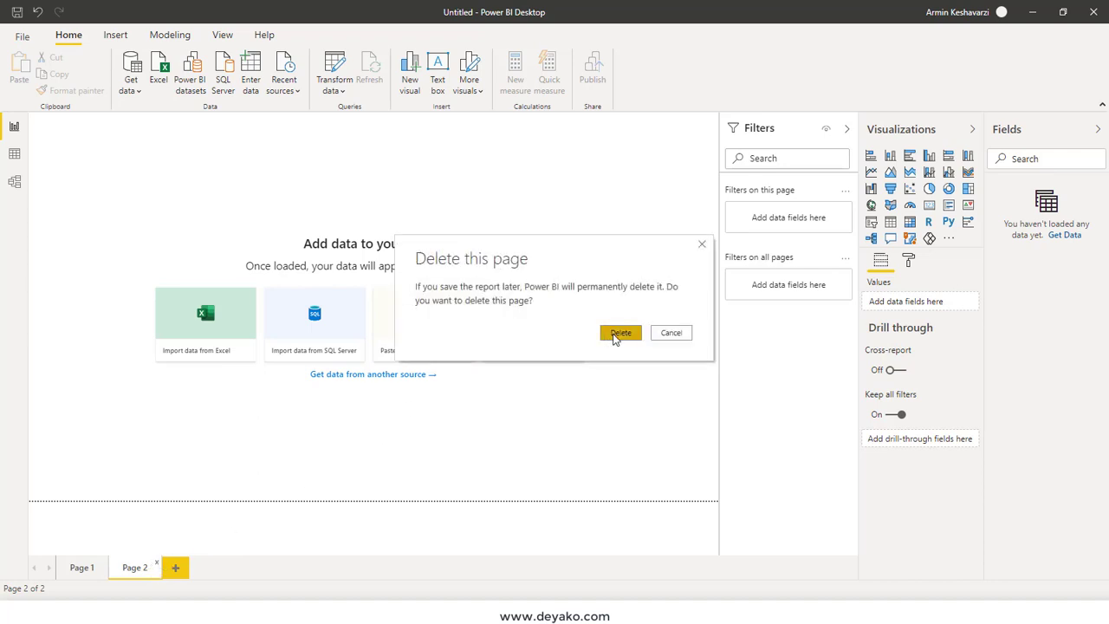
pyautogui.click(614, 337)
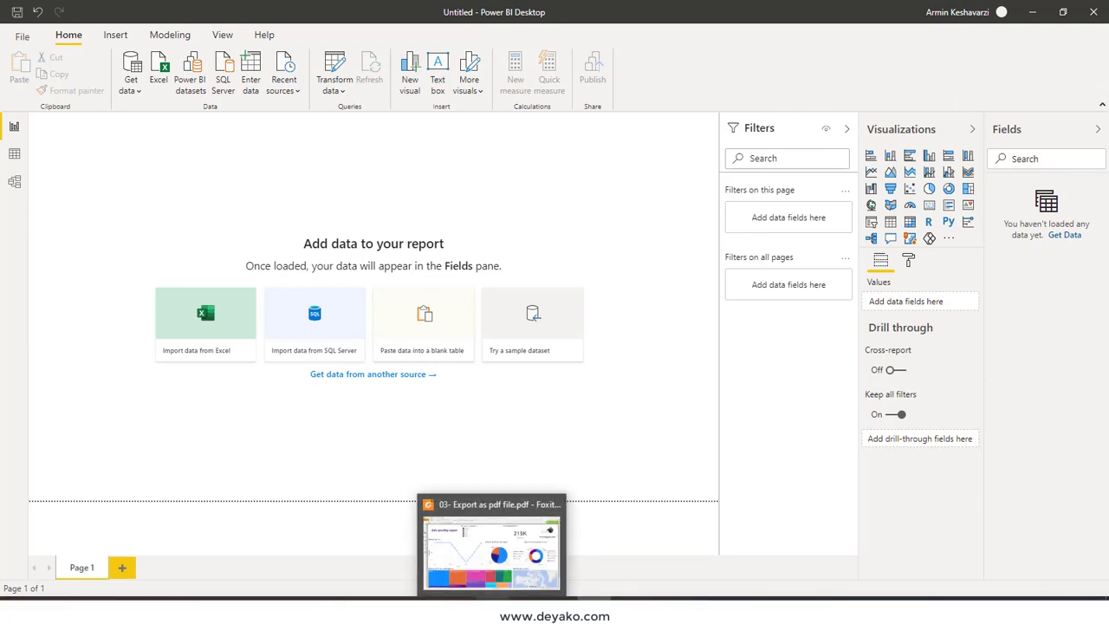
pyautogui.click(510, 555)
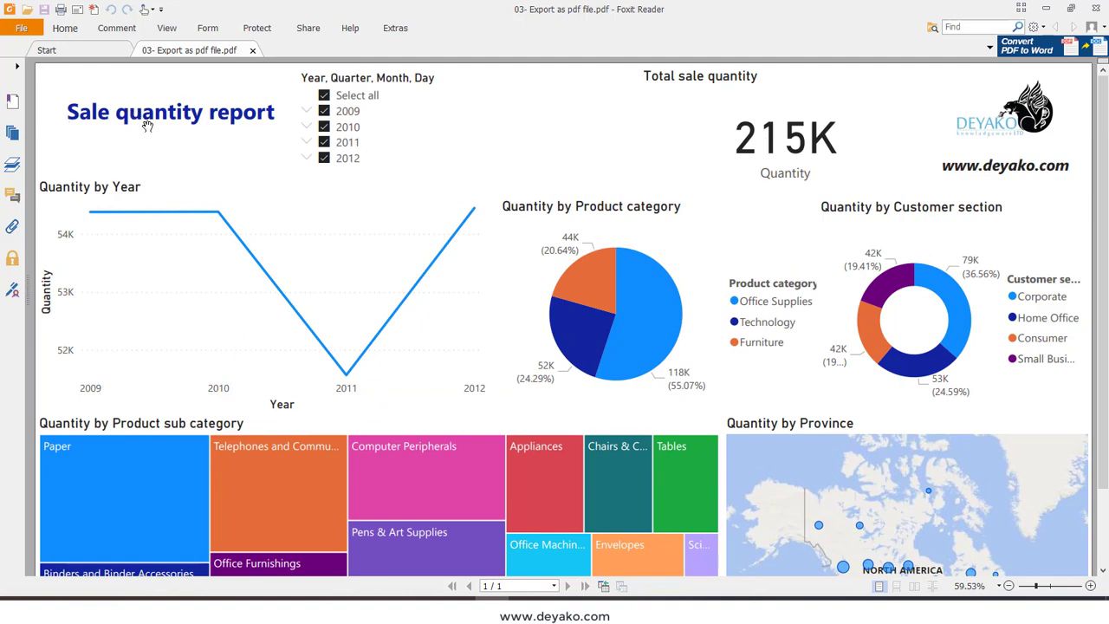
# Step: Scroll through the Sale quantity PDF report, switching to the blank Power BI report and back
pyautogui.scroll(-3, 400, 199)
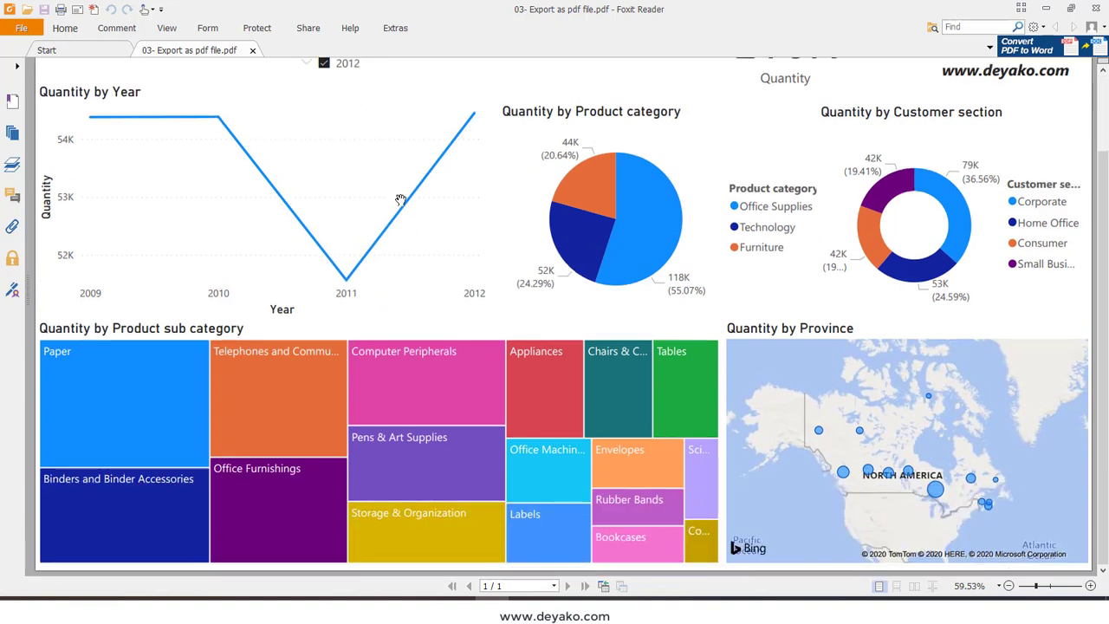
pyautogui.scroll(3, 401, 201)
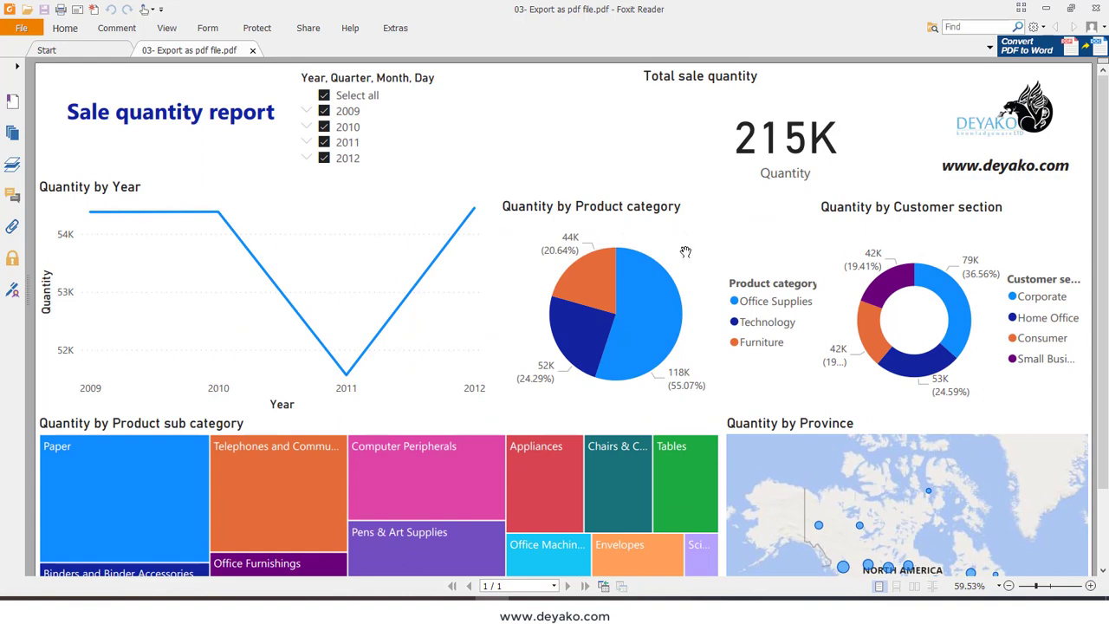
pyautogui.moveTo(607, 596)
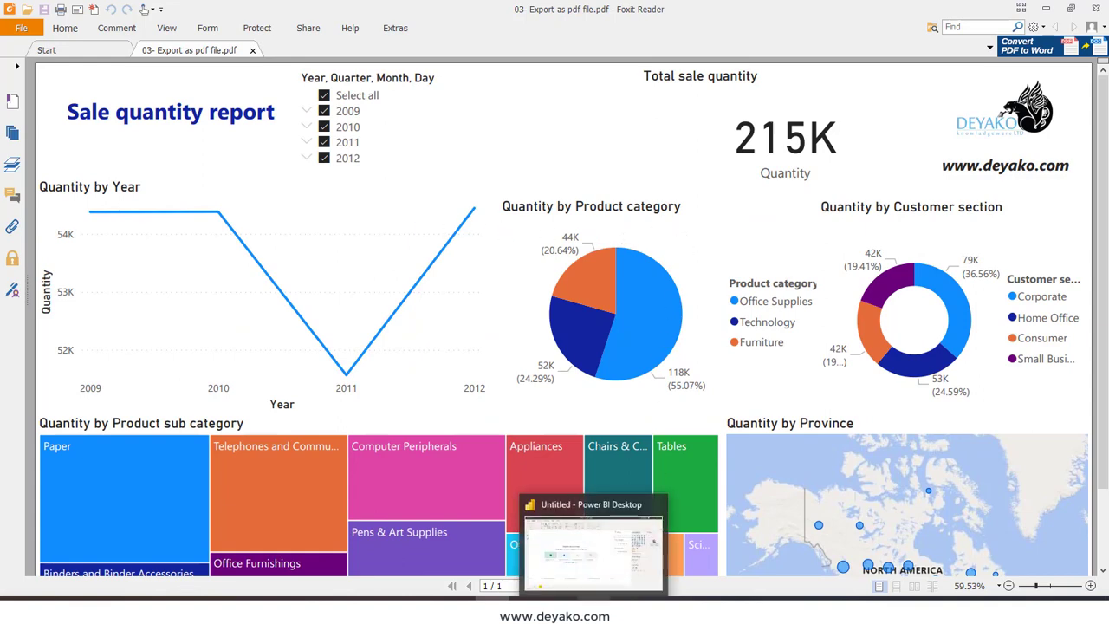
pyautogui.click(596, 566)
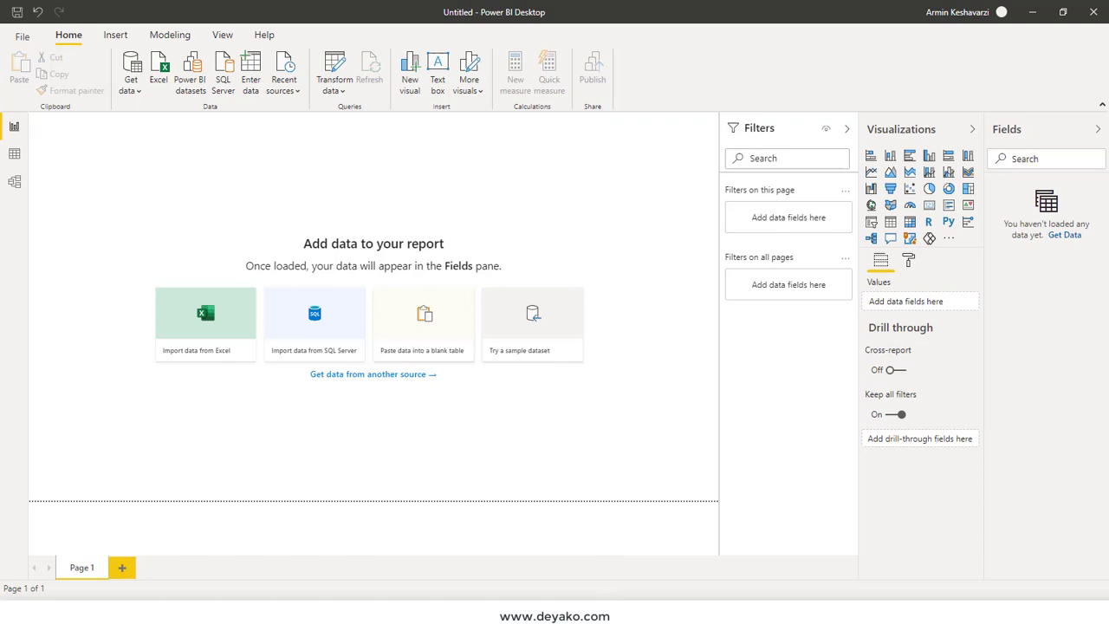
pyautogui.scroll(-2, 626, 358)
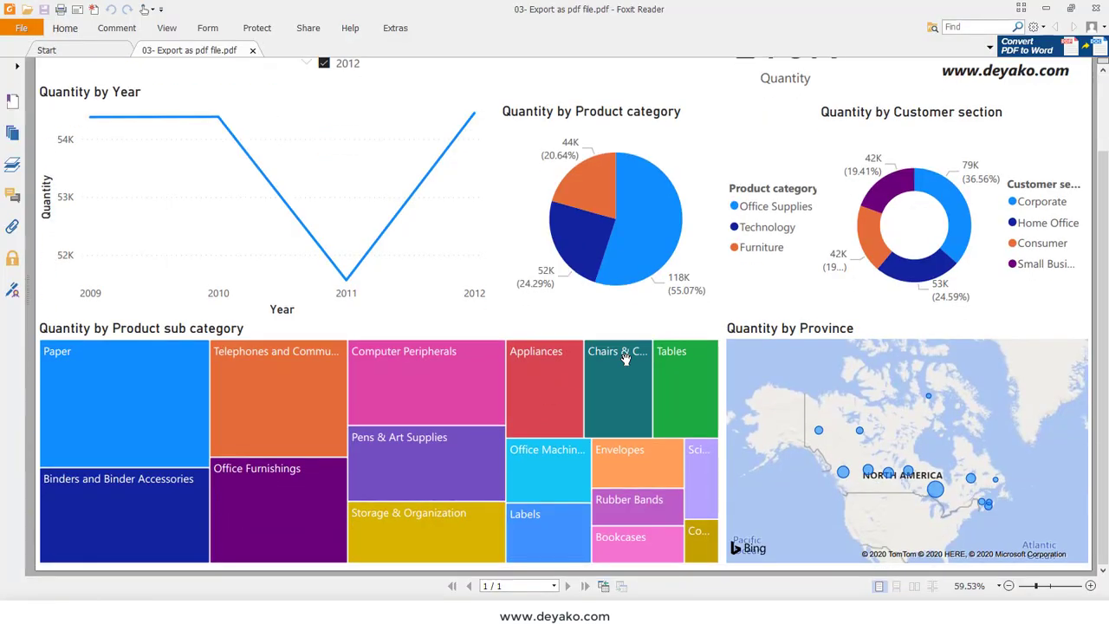
pyautogui.scroll(2, 625, 358)
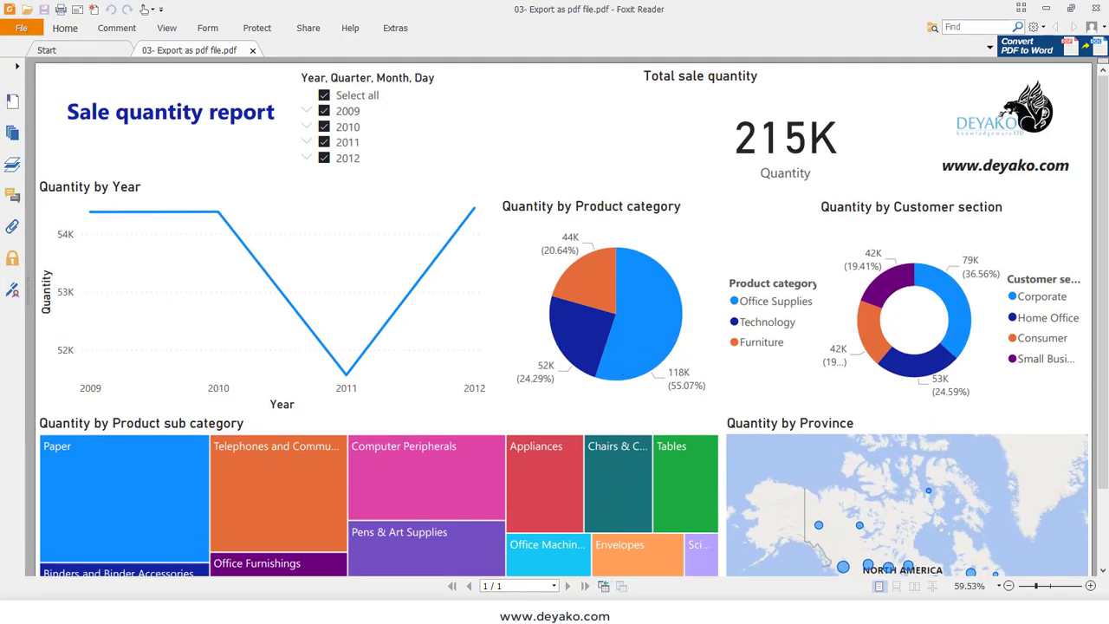
pyautogui.moveTo(594, 599)
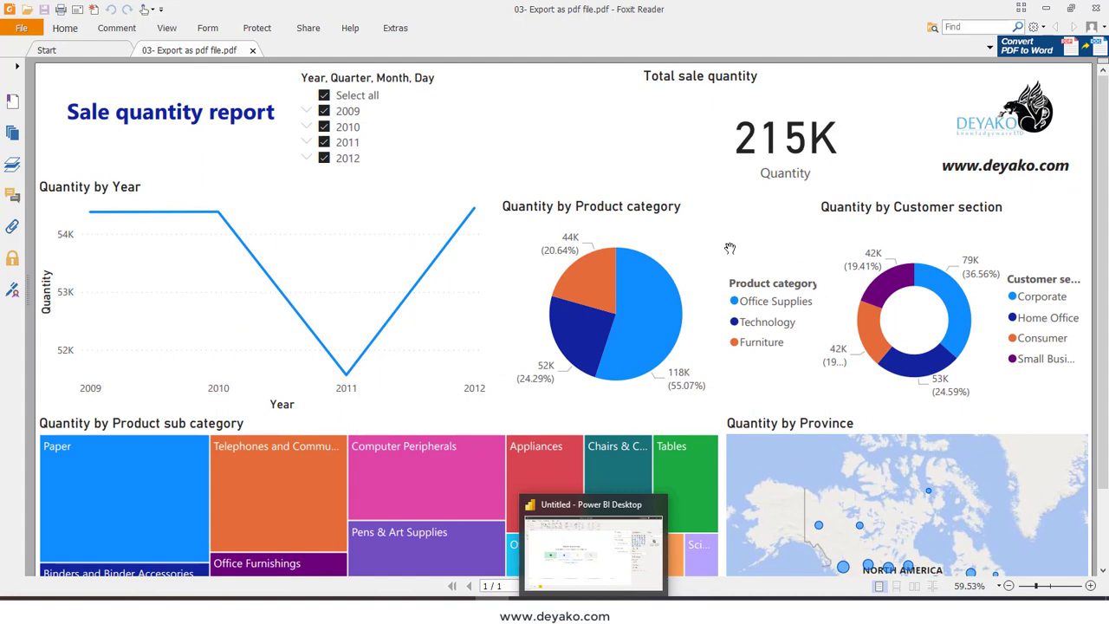
pyautogui.scroll(-2, 731, 250)
pyautogui.scroll(2, 730, 251)
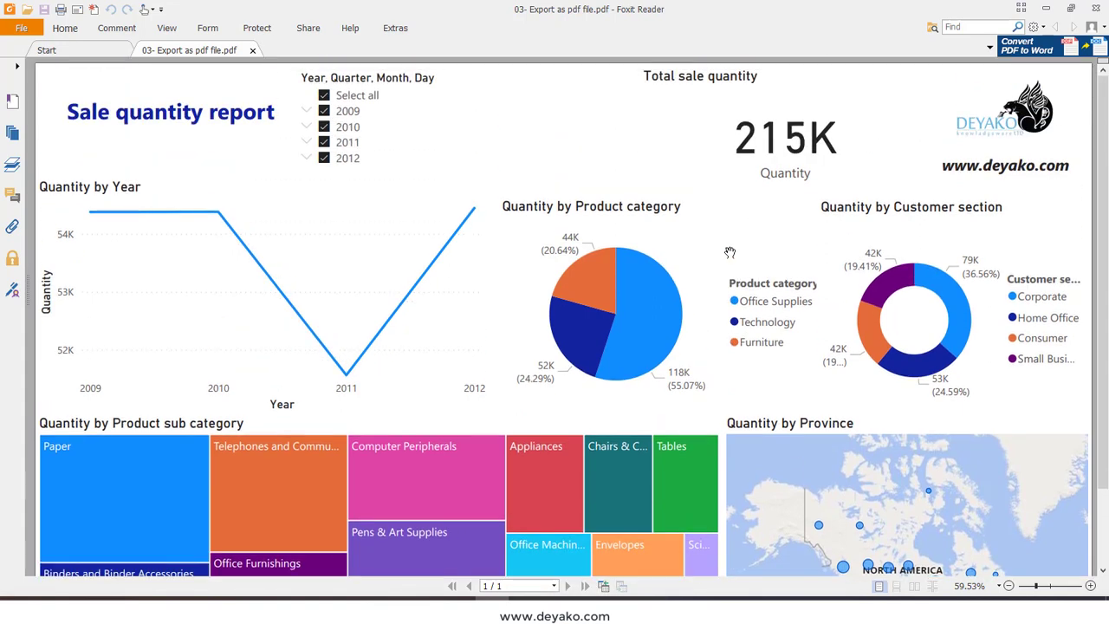
pyautogui.scroll(-1, 731, 251)
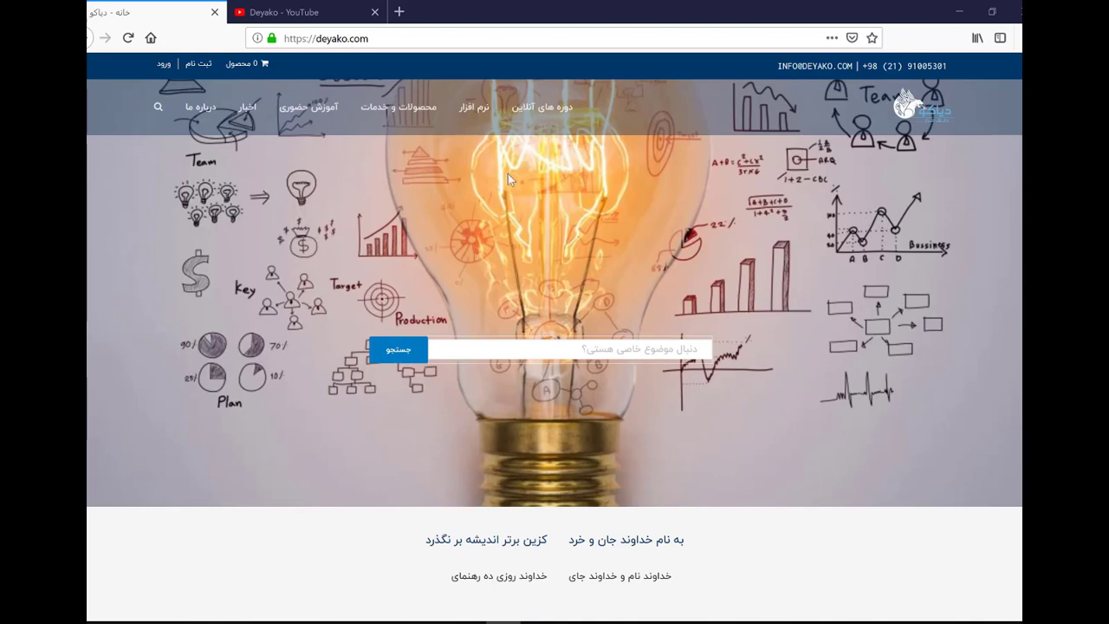
# Step: Switch to the 'Deyako - YouTube' tab showing youtube.com/deyakoltd
pyautogui.click(312, 13)
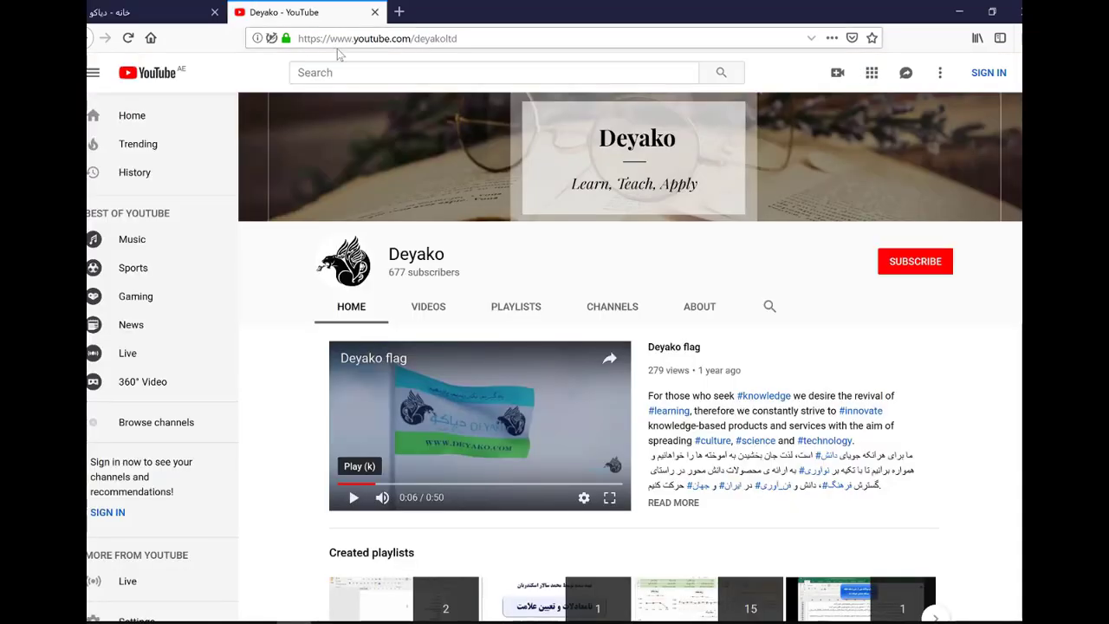